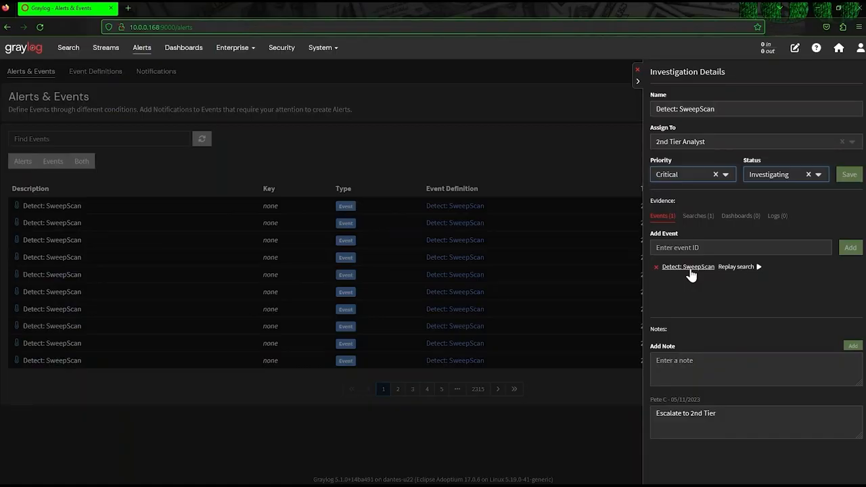
# View the ScanDash saved search attached as evidence, then go to the ScanDash dashboard.
pyautogui.click(698, 215)
pyautogui.click(675, 266)
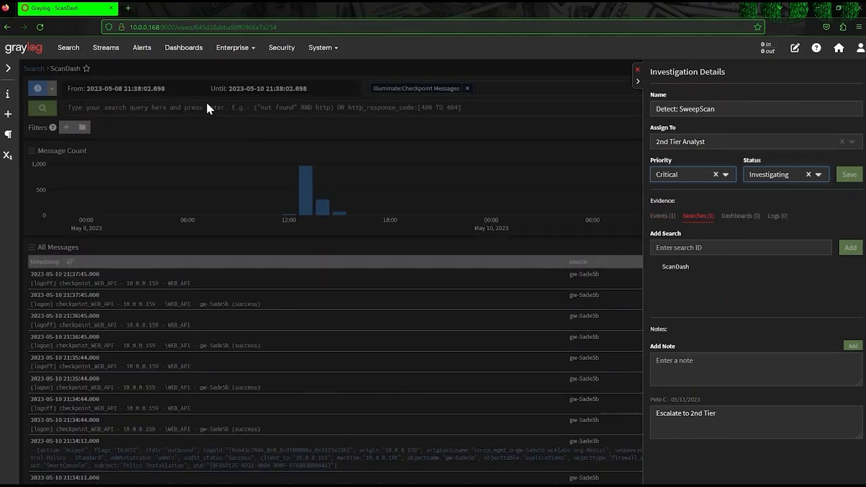
pyautogui.click(183, 48)
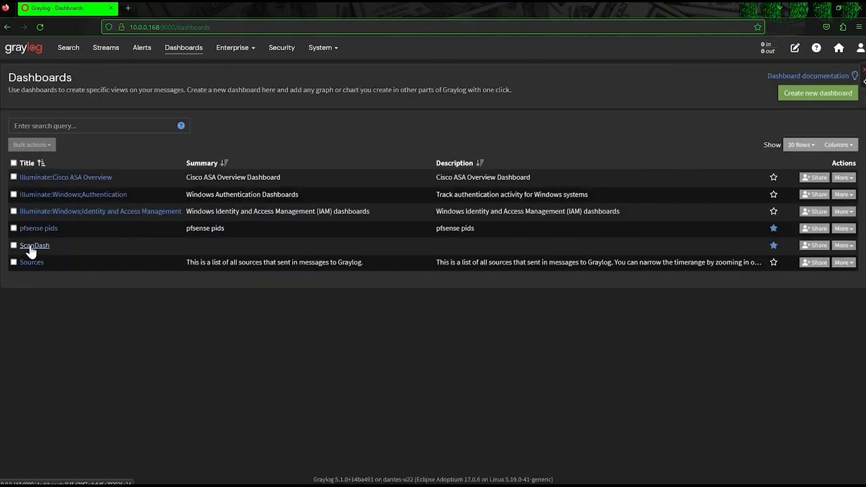
pyautogui.click(34, 245)
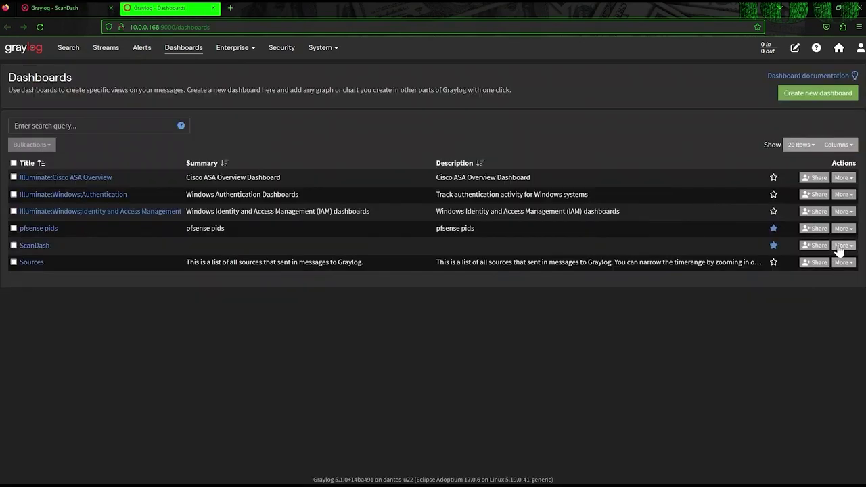
# Add the ScanDash dashboard as evidence to the Detect: SweepScan investigation.
pyautogui.click(842, 245)
pyautogui.click(817, 272)
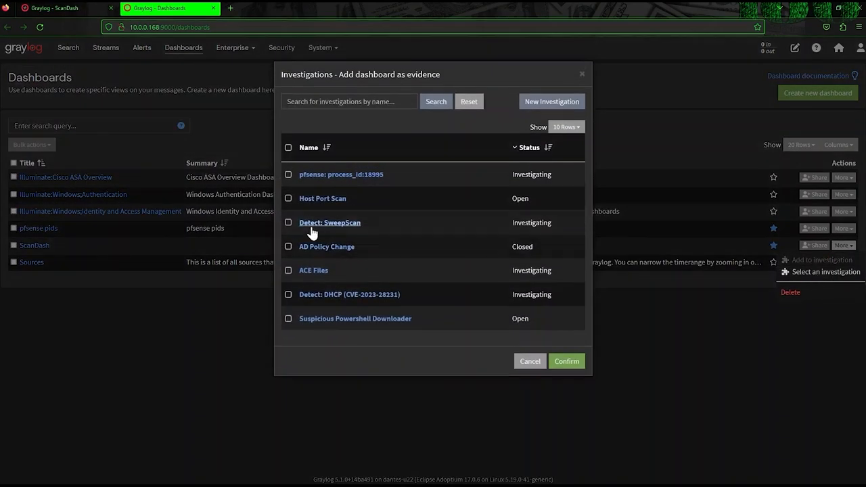
pyautogui.click(289, 213)
pyautogui.click(567, 352)
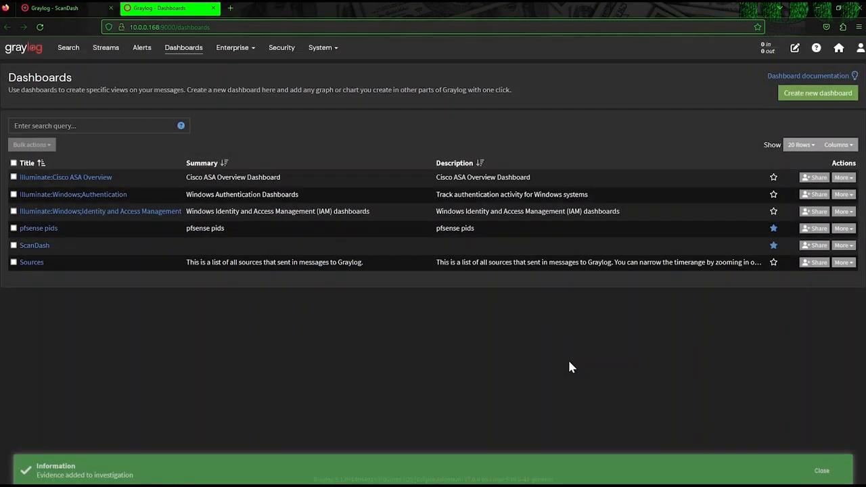
# Return to Security > Investigations and reopen the Detect: SweepScan details.
pyautogui.click(281, 48)
pyautogui.click(39, 157)
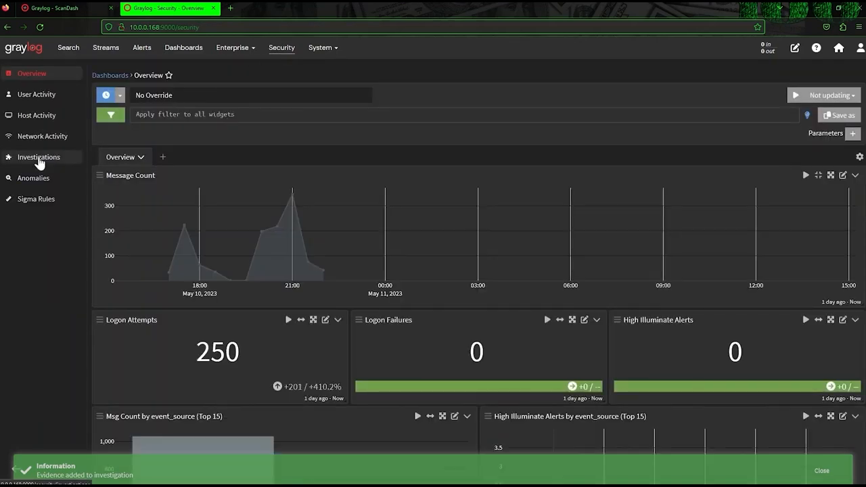
pyautogui.click(148, 281)
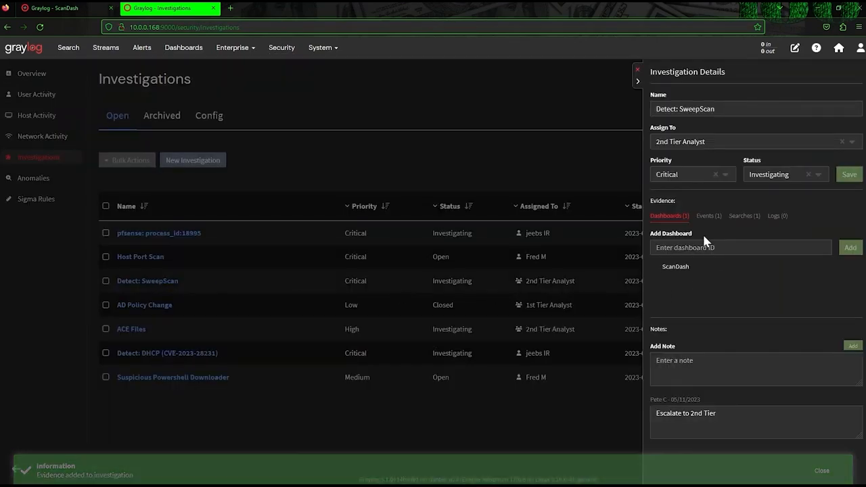
# Add a 'Downgrade to 1st tier' note to the Detect: SweepScan investigation.
pyautogui.click(675, 267)
pyautogui.click(751, 365)
pyautogui.write('Dow')
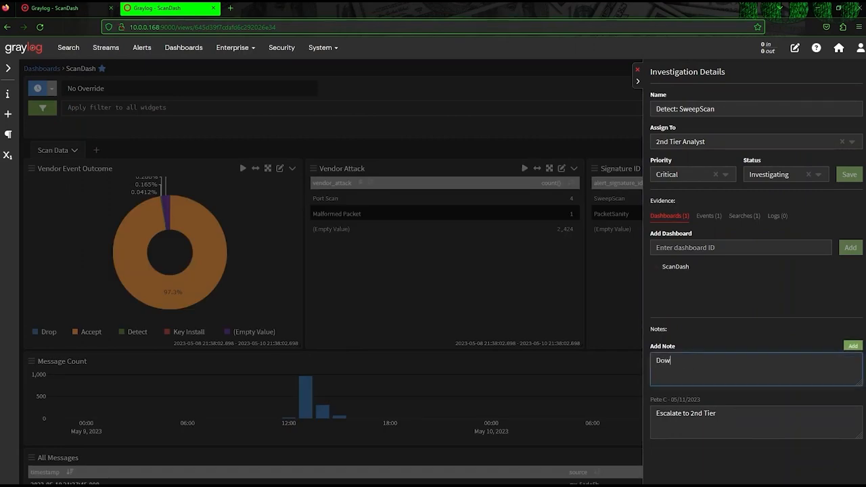
pyautogui.write('ngrade to 1st')
pyautogui.write(' tier')
pyautogui.click(852, 346)
# Assign to 1st Tier Analyst, set priority Low and status False Positive, and save.
pyautogui.click(707, 142)
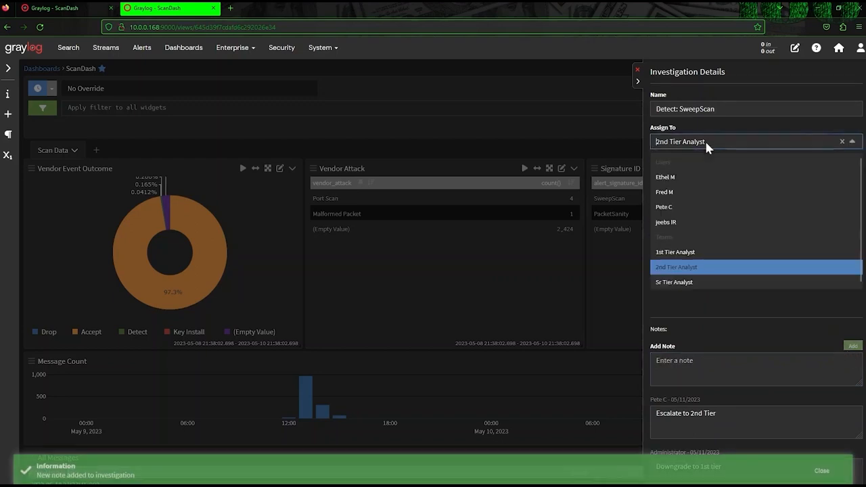
pyautogui.click(676, 251)
pyautogui.click(684, 174)
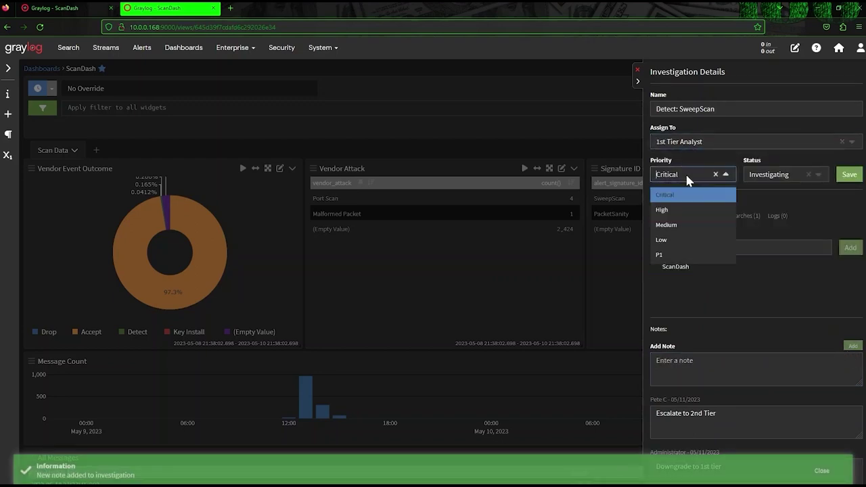
pyautogui.click(661, 239)
pyautogui.click(785, 174)
pyautogui.click(771, 211)
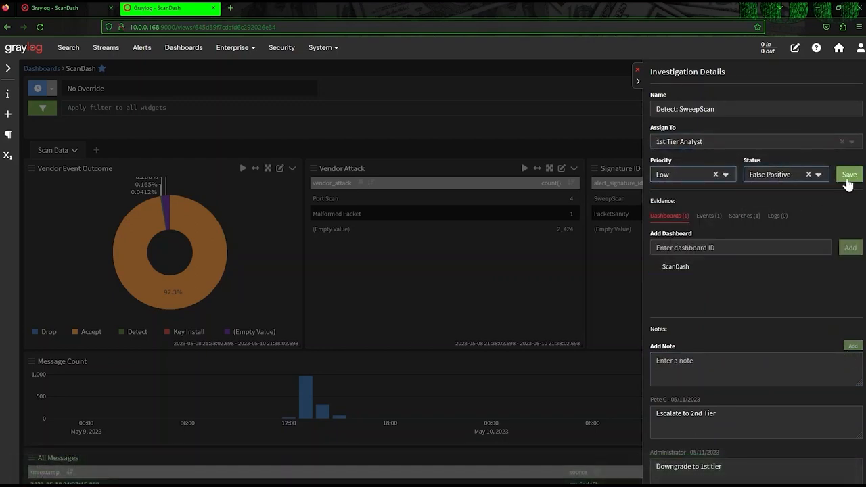
pyautogui.click(849, 177)
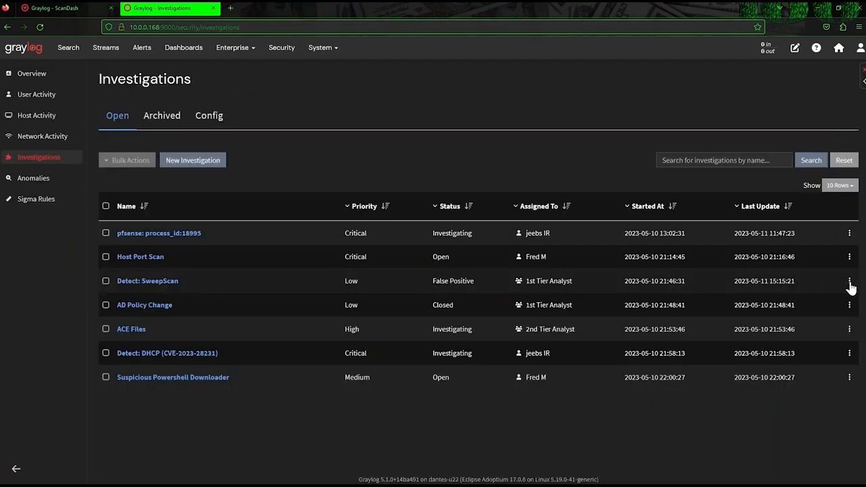
# Archive Detect: SweepScan and view it among the archived investigations.
pyautogui.click(849, 281)
pyautogui.click(819, 295)
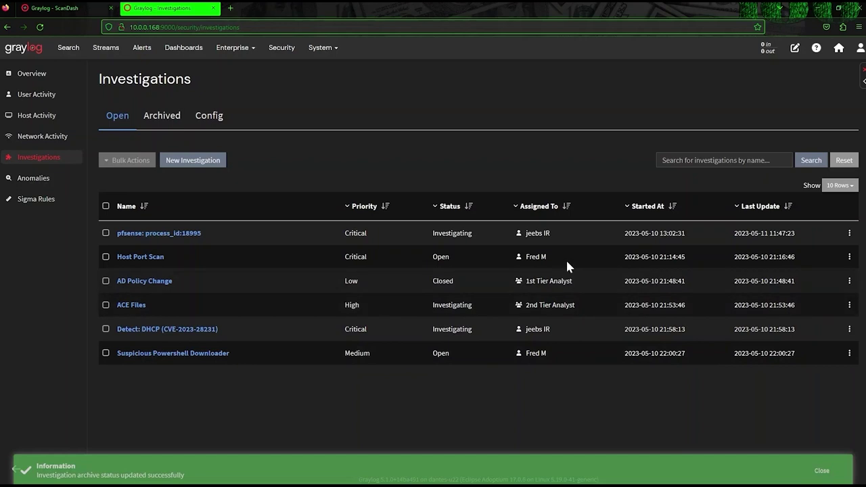
pyautogui.click(162, 115)
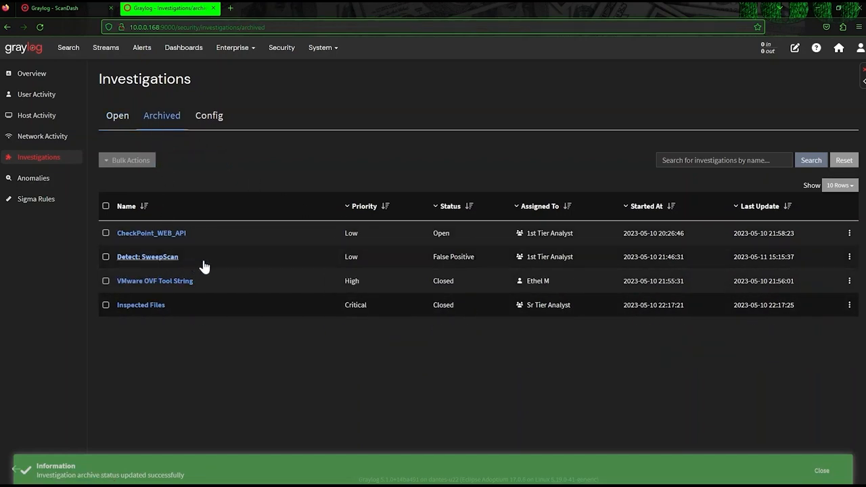
# Restore Detect: SweepScan and return to the open investigations.
pyautogui.click(849, 256)
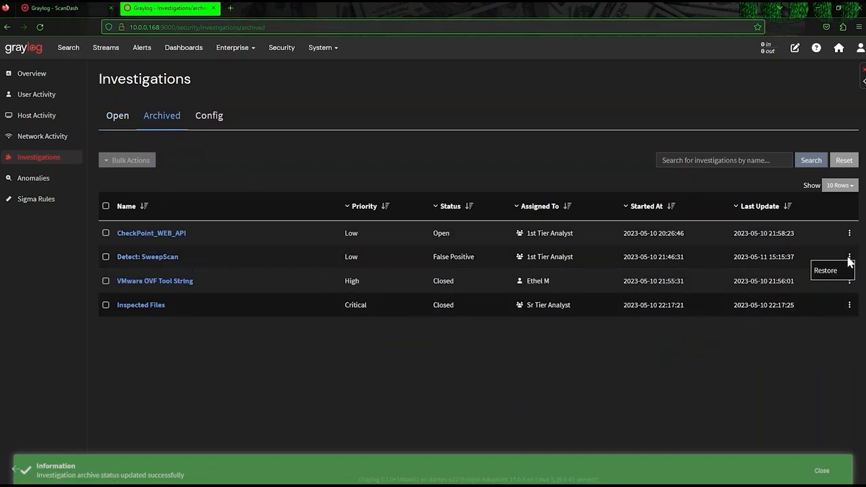
pyautogui.click(824, 269)
pyautogui.click(117, 115)
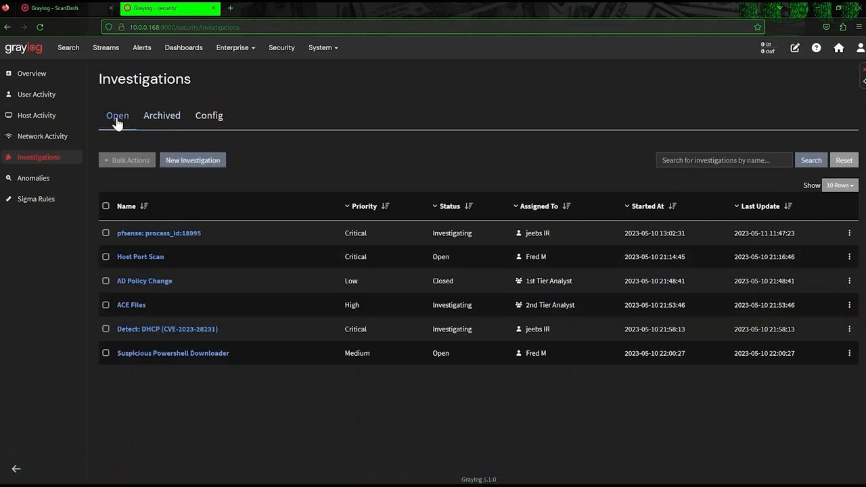
# In the Config tab, delete the P1 priority and make Medium the default priority.
pyautogui.click(209, 115)
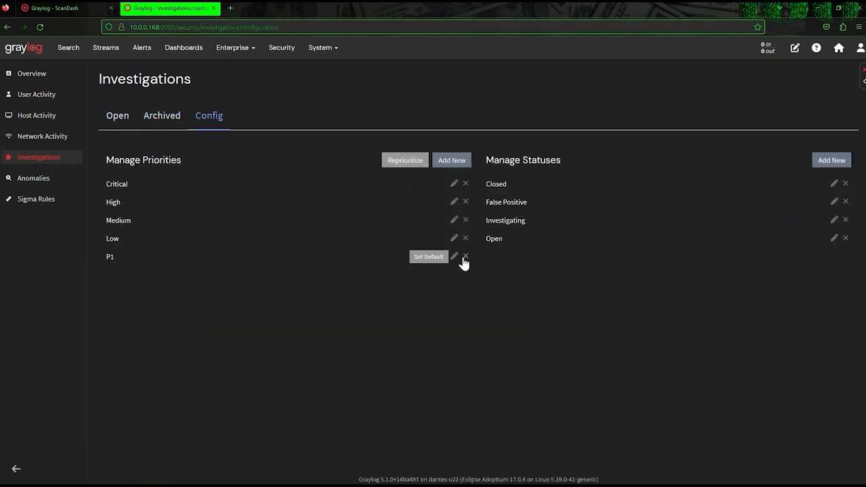
pyautogui.click(465, 256)
pyautogui.click(545, 124)
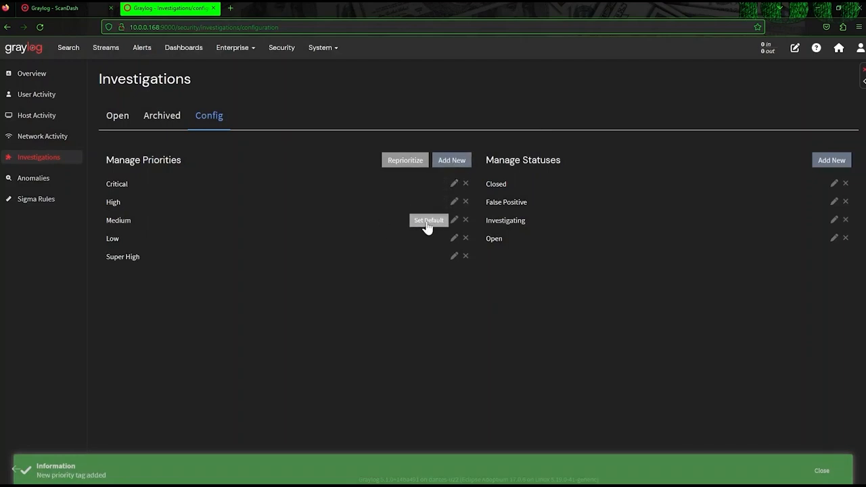
pyautogui.click(427, 229)
pyautogui.click(543, 143)
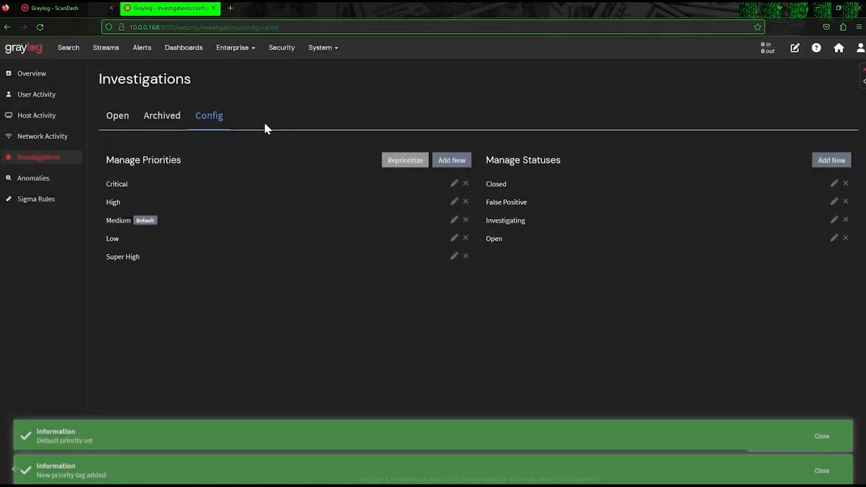
# Start a New Investigation and check the priorities offered in its Priority dropdown.
pyautogui.click(117, 115)
pyautogui.click(193, 160)
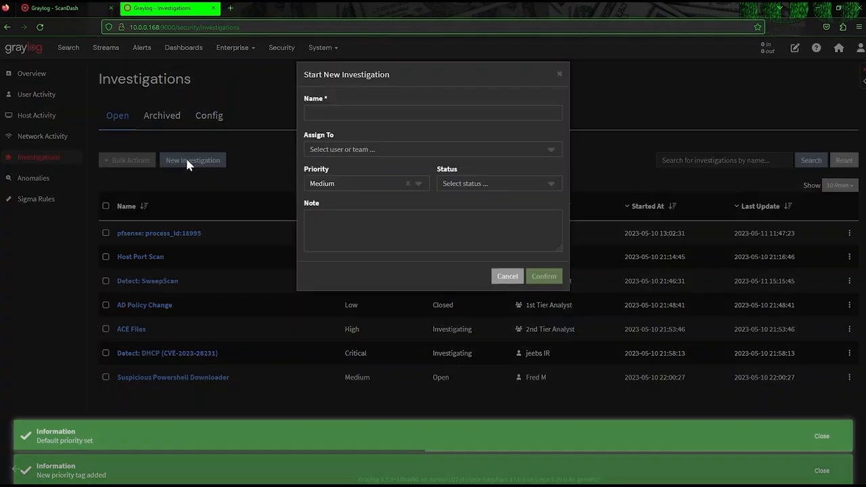
pyautogui.click(322, 185)
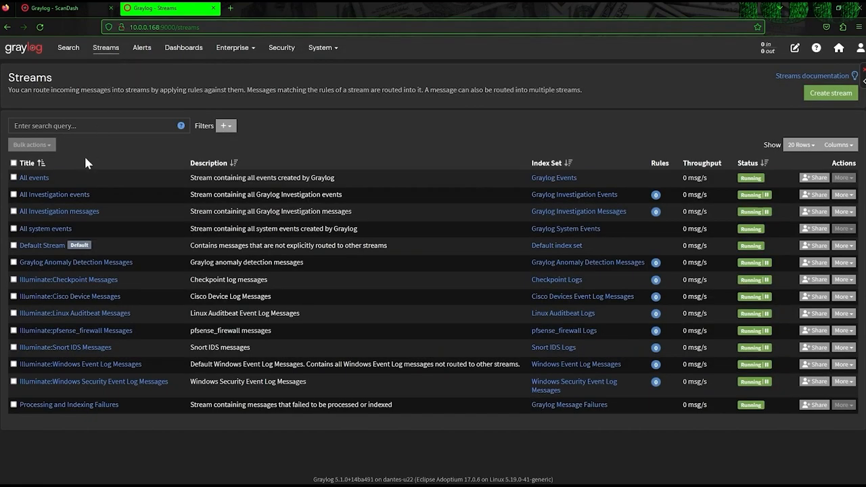
# Search the All Investigation events stream over the last 2 days.
pyautogui.click(56, 194)
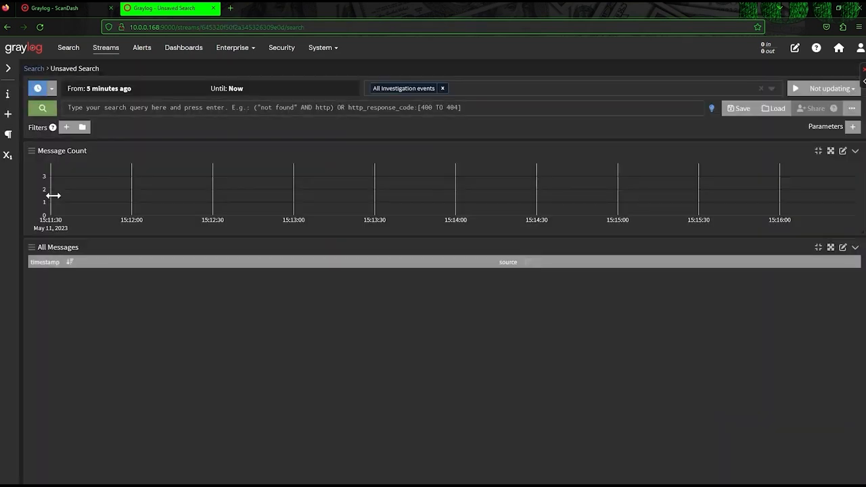
pyautogui.click(52, 87)
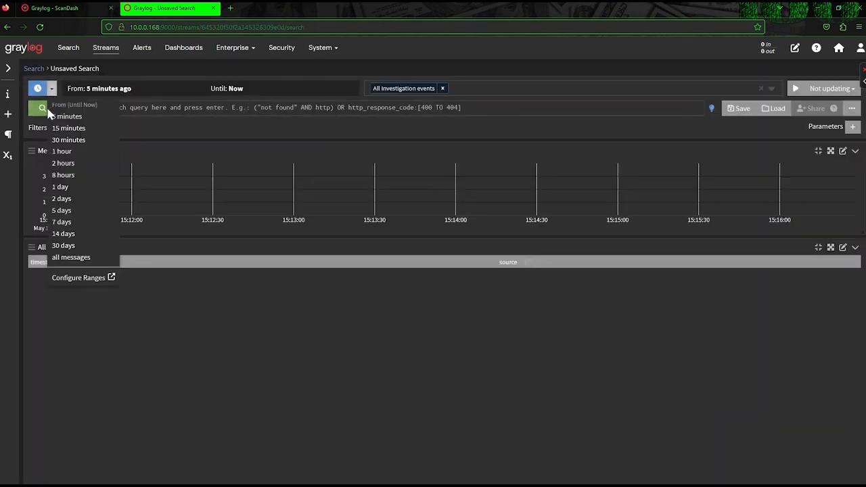
pyautogui.click(61, 199)
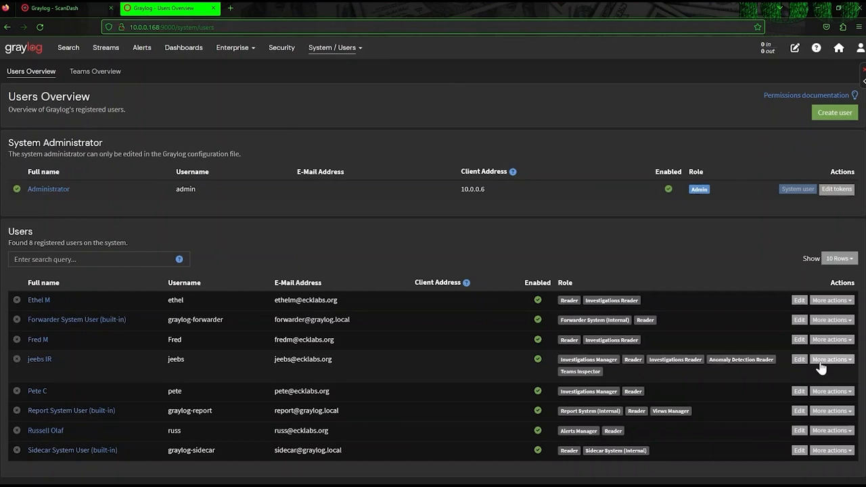
# Edit user jeebs IR to review roles including Investigations Manager and Investigations Reader.
pyautogui.click(799, 360)
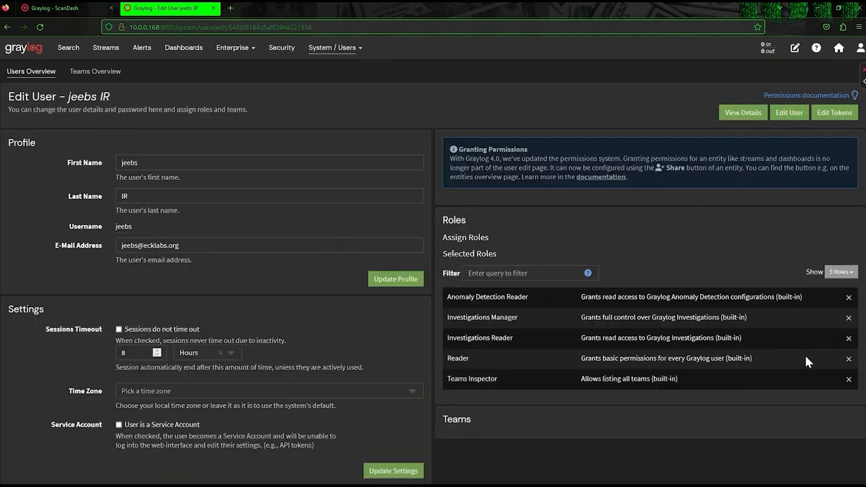